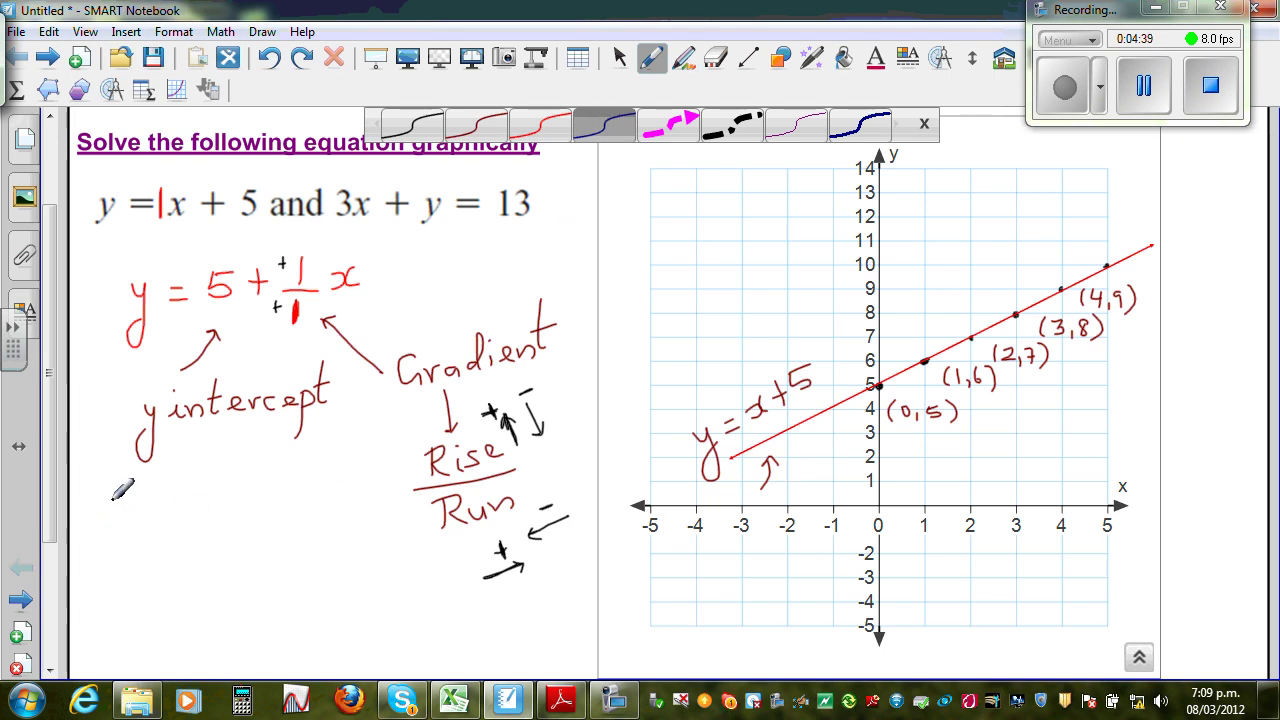
# Step: Handwrite the second equation 3x + y = 13 in blue ink under the y-intercept note
pyautogui.moveTo(92, 494)
pyautogui.mouseDown()
pyautogui.moveTo(95, 524)
pyautogui.moveTo(134, 524)
pyautogui.mouseUp()
pyautogui.moveTo(150, 504)
pyautogui.mouseDown()
pyautogui.moveTo(136, 524)
pyautogui.moveTo(182, 512)
pyautogui.moveTo(179, 566)
pyautogui.mouseUp()
pyautogui.moveTo(230, 508)
pyautogui.mouseDown()
pyautogui.moveTo(250, 507)
pyautogui.moveTo(251, 521)
pyautogui.moveTo(316, 500)
pyautogui.moveTo(298, 516)
pyautogui.mouseUp()
pyautogui.moveTo(48, 392); pyautogui.dragTo(52, 455)
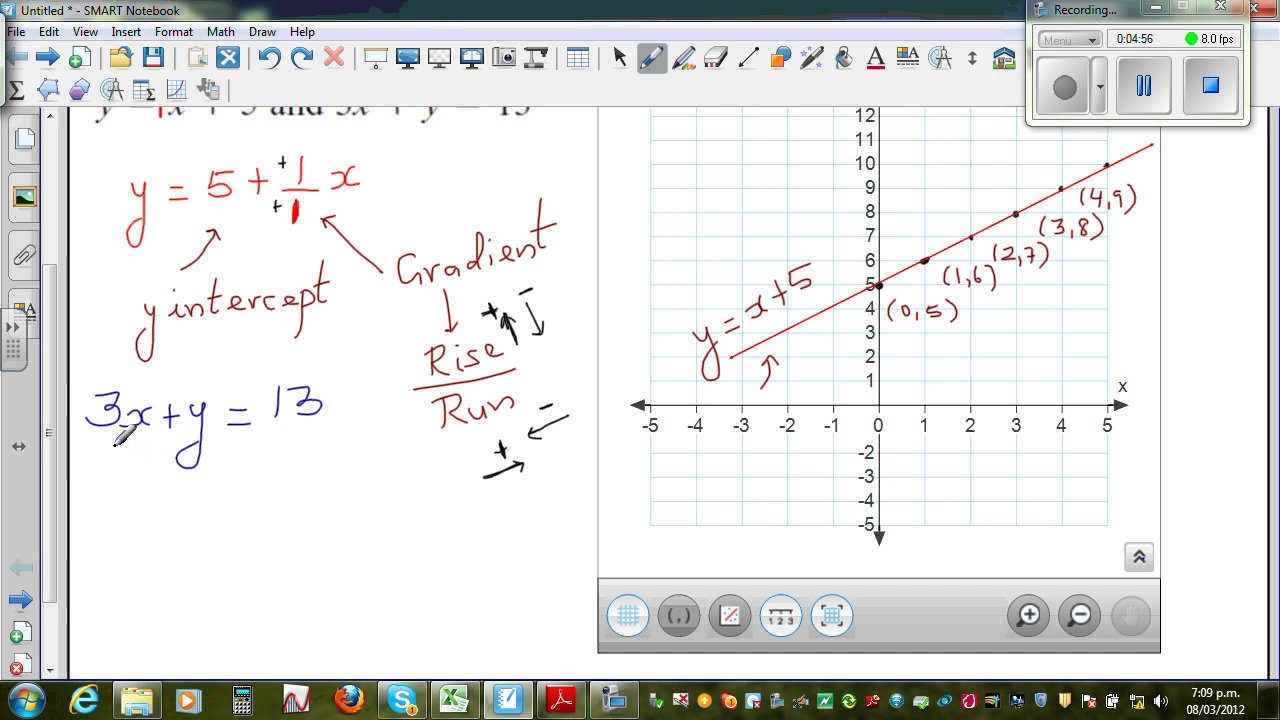
# Step: Write −3x on both sides of 3x + y = 13 and cross out the cancelling 3x terms
pyautogui.moveTo(81, 374)
pyautogui.mouseDown()
pyautogui.moveTo(121, 357)
pyautogui.moveTo(108, 375)
pyautogui.moveTo(148, 380)
pyautogui.mouseUp()
pyautogui.moveTo(160, 363); pyautogui.dragTo(140, 381)
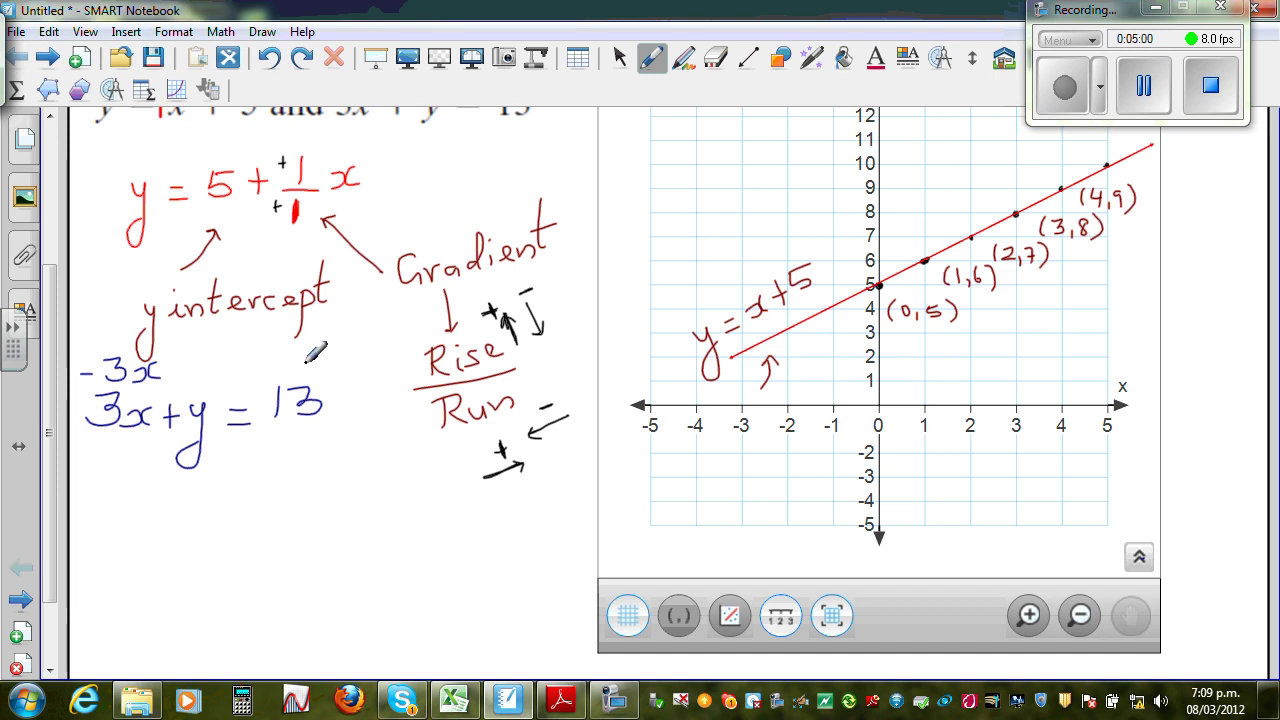
pyautogui.moveTo(320, 343)
pyautogui.mouseDown()
pyautogui.moveTo(321, 361)
pyautogui.moveTo(372, 356)
pyautogui.mouseUp()
pyautogui.moveTo(106, 374); pyautogui.dragTo(158, 364)
pyautogui.moveTo(90, 422); pyautogui.dragTo(150, 414)
# Step: Write the rearranged equation y = 13 − 3x below
pyautogui.moveTo(140, 486)
pyautogui.mouseDown()
pyautogui.moveTo(148, 503)
pyautogui.moveTo(132, 542)
pyautogui.mouseUp()
pyautogui.moveTo(200, 504)
pyautogui.mouseDown()
pyautogui.moveTo(226, 511)
pyautogui.moveTo(276, 494)
pyautogui.moveTo(262, 509)
pyautogui.mouseUp()
pyautogui.click(295, 506)
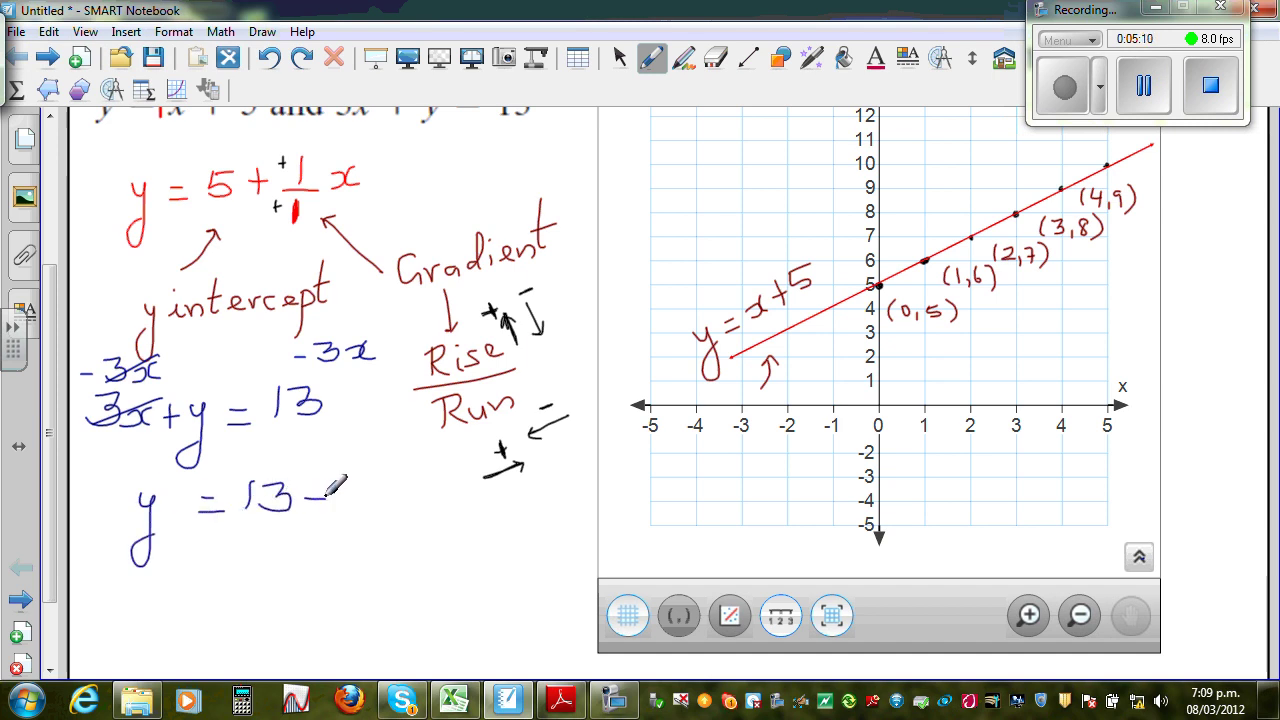
pyautogui.moveTo(346, 488)
pyautogui.mouseDown()
pyautogui.moveTo(346, 506)
pyautogui.moveTo(401, 504)
pyautogui.mouseUp()
# Step: Write the next line as y = 13 − 3/1 x
pyautogui.moveTo(168, 578); pyautogui.dragTo(164, 636)
pyautogui.moveTo(207, 588)
pyautogui.mouseDown()
pyautogui.moveTo(226, 580)
pyautogui.moveTo(250, 595)
pyautogui.moveTo(283, 578)
pyautogui.moveTo(260, 594)
pyautogui.moveTo(360, 575)
pyautogui.moveTo(343, 590)
pyautogui.moveTo(362, 598)
pyautogui.moveTo(342, 632)
pyautogui.mouseUp()
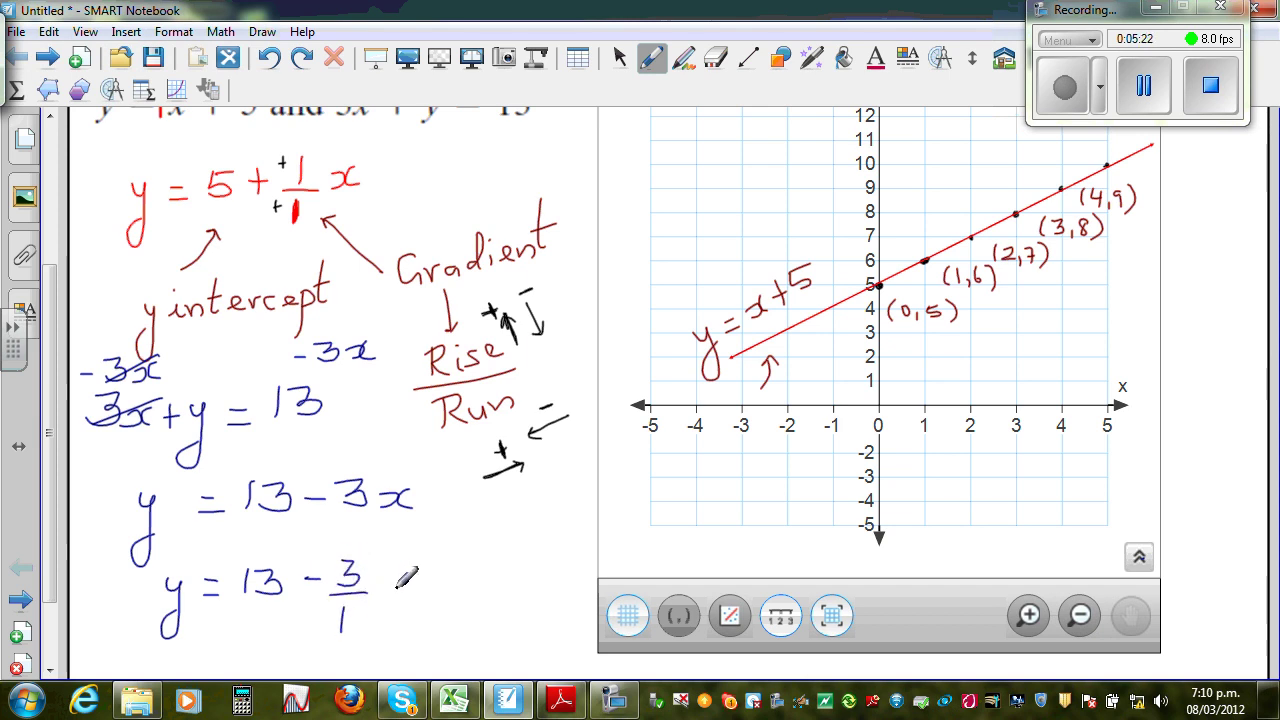
pyautogui.moveTo(383, 574)
pyautogui.mouseDown()
pyautogui.moveTo(415, 570)
pyautogui.moveTo(419, 585)
pyautogui.moveTo(342, 632)
pyautogui.mouseUp()
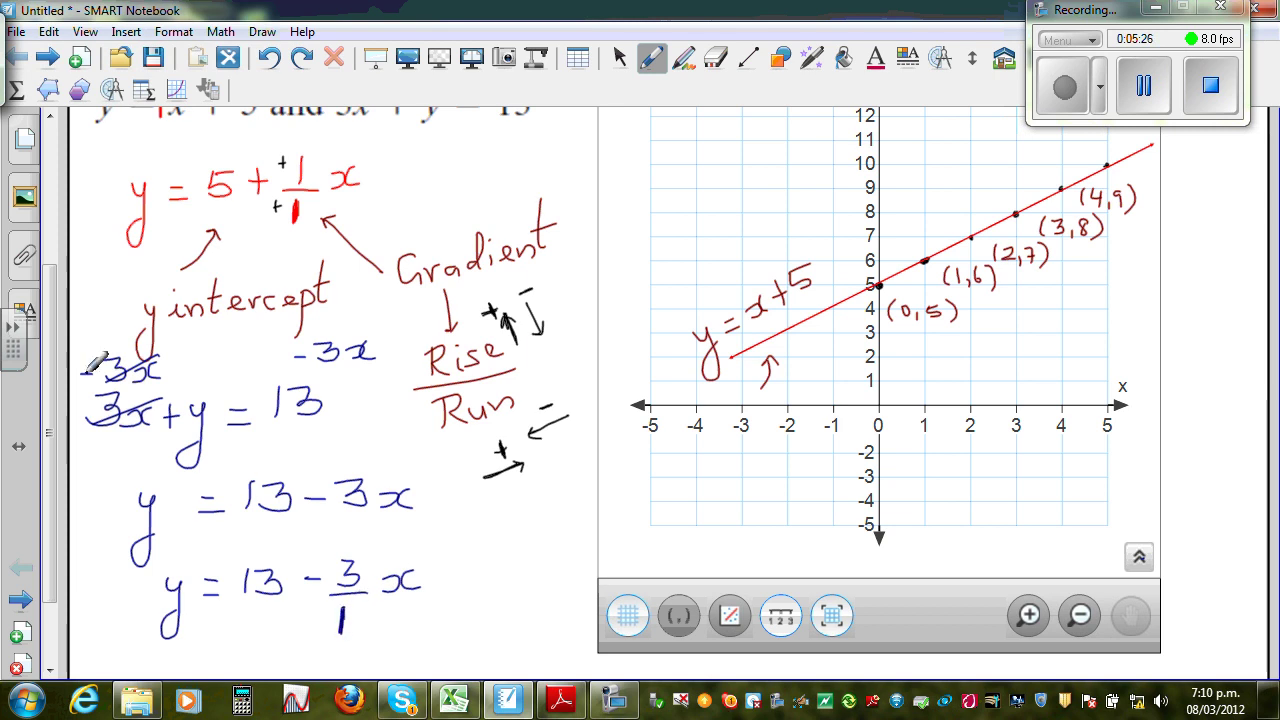
pyautogui.scroll(1, 45, 370)
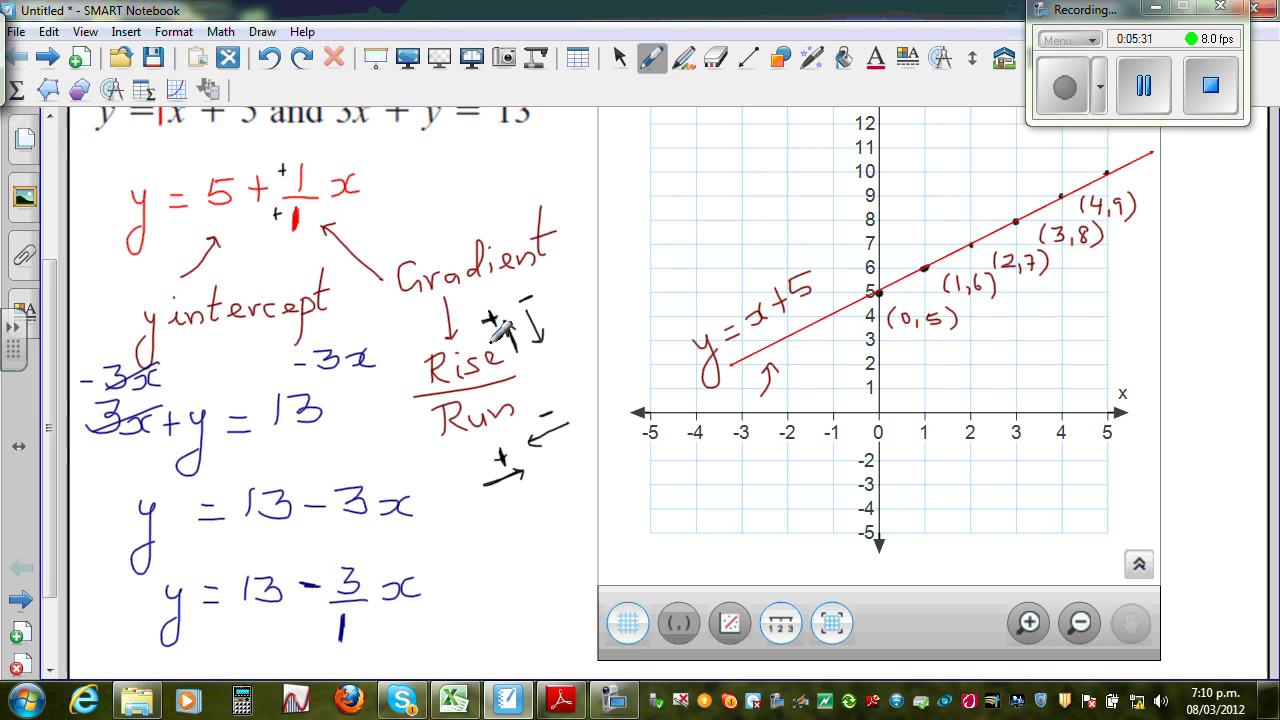
# Step: Erase the minus and add a plus so the line reads y = 13 + −3/1 x, then pick red ink
pyautogui.click(716, 60)
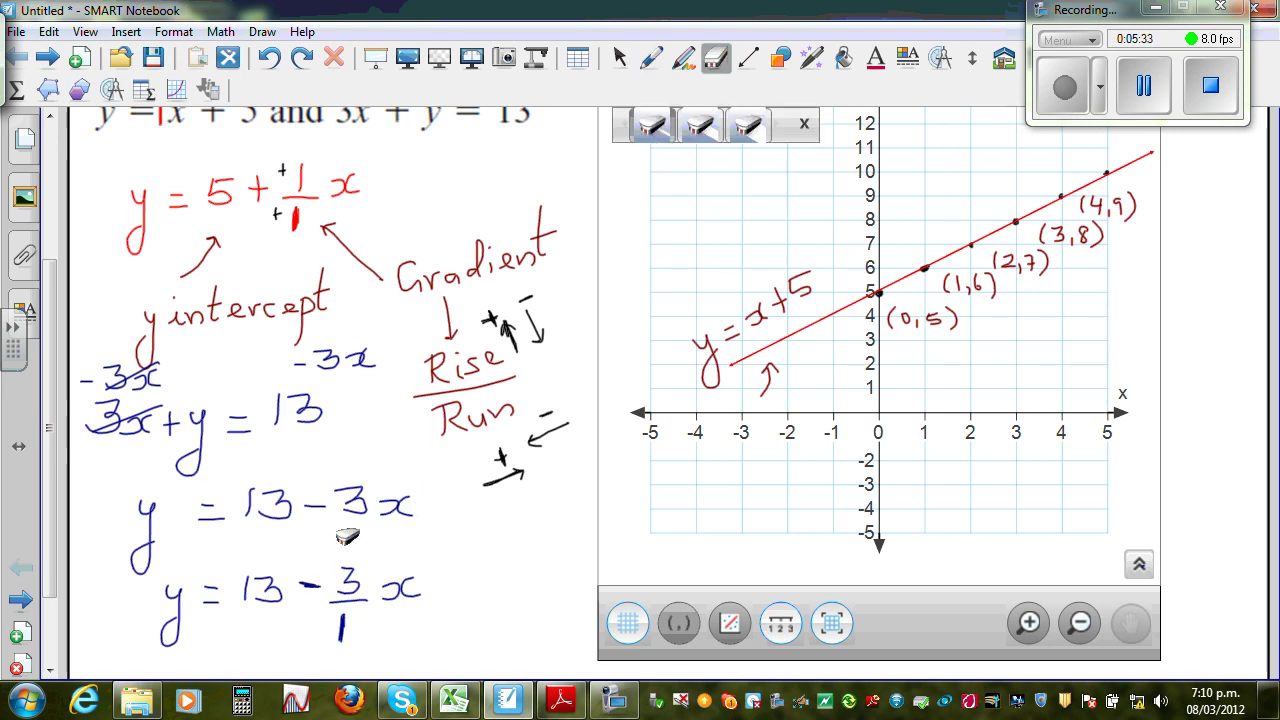
pyautogui.click(310, 581)
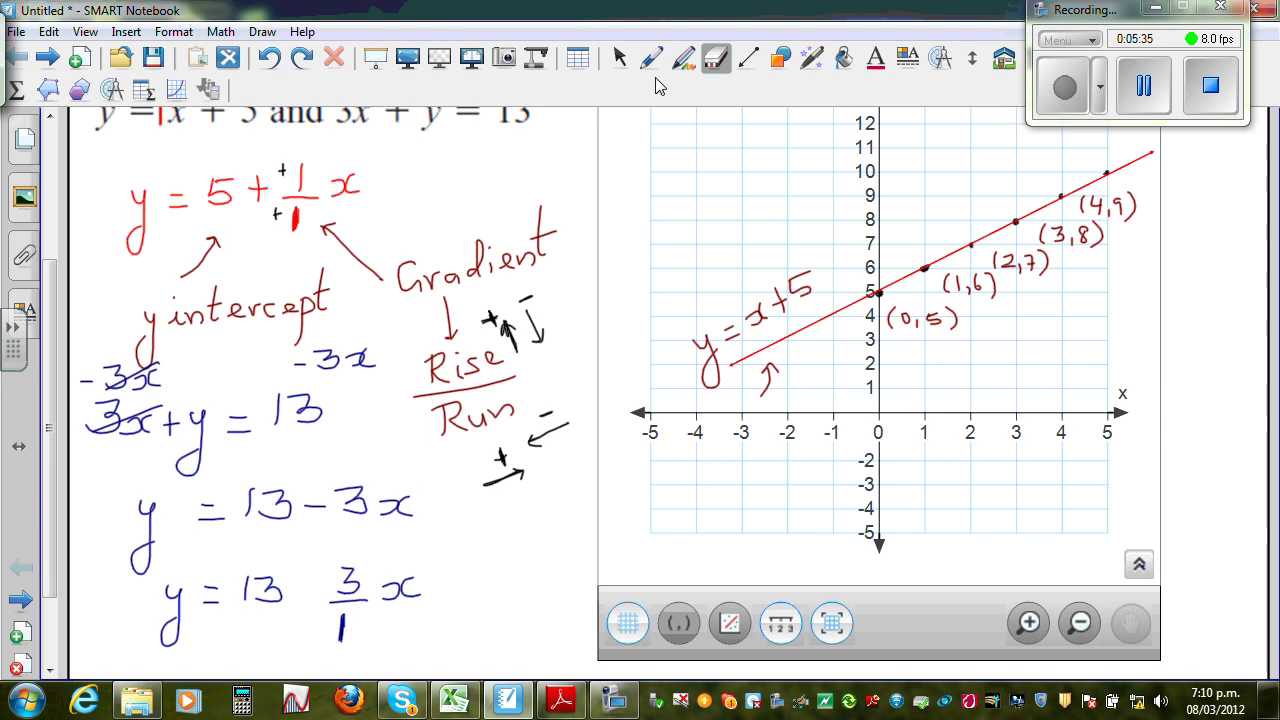
pyautogui.click(651, 59)
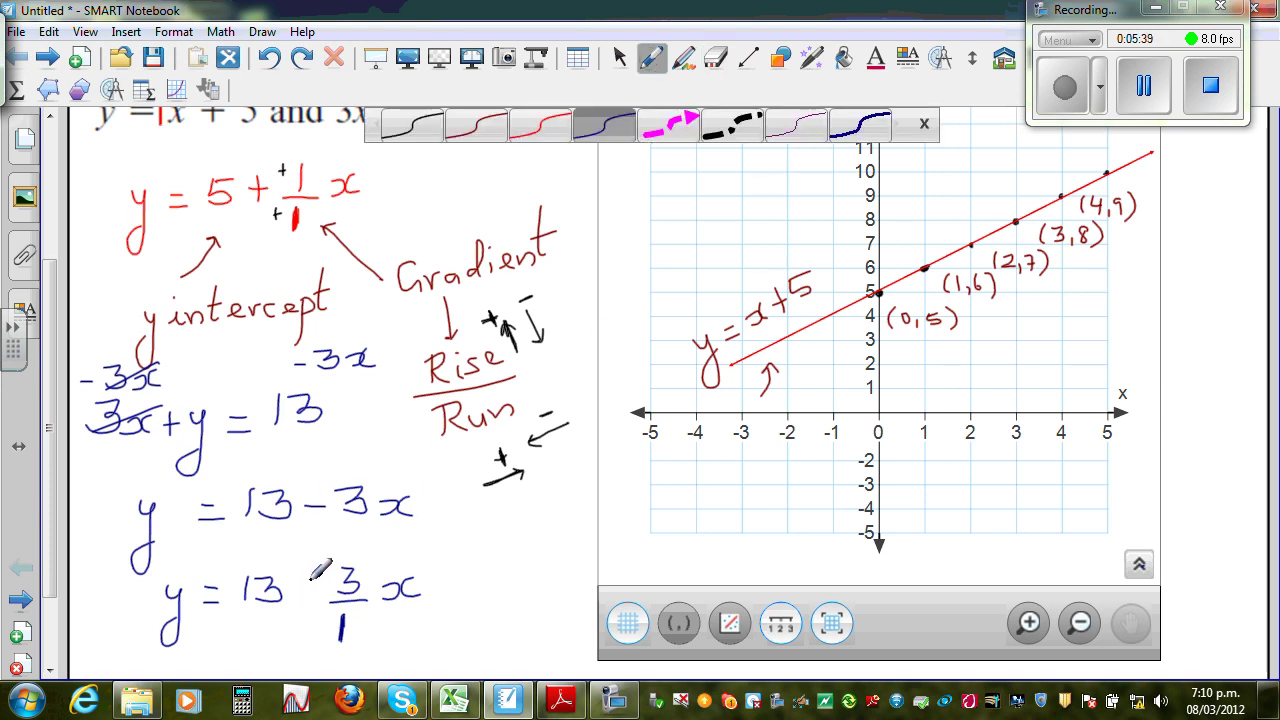
pyautogui.moveTo(289, 594)
pyautogui.mouseDown()
pyautogui.moveTo(303, 593)
pyautogui.moveTo(296, 605)
pyautogui.mouseUp()
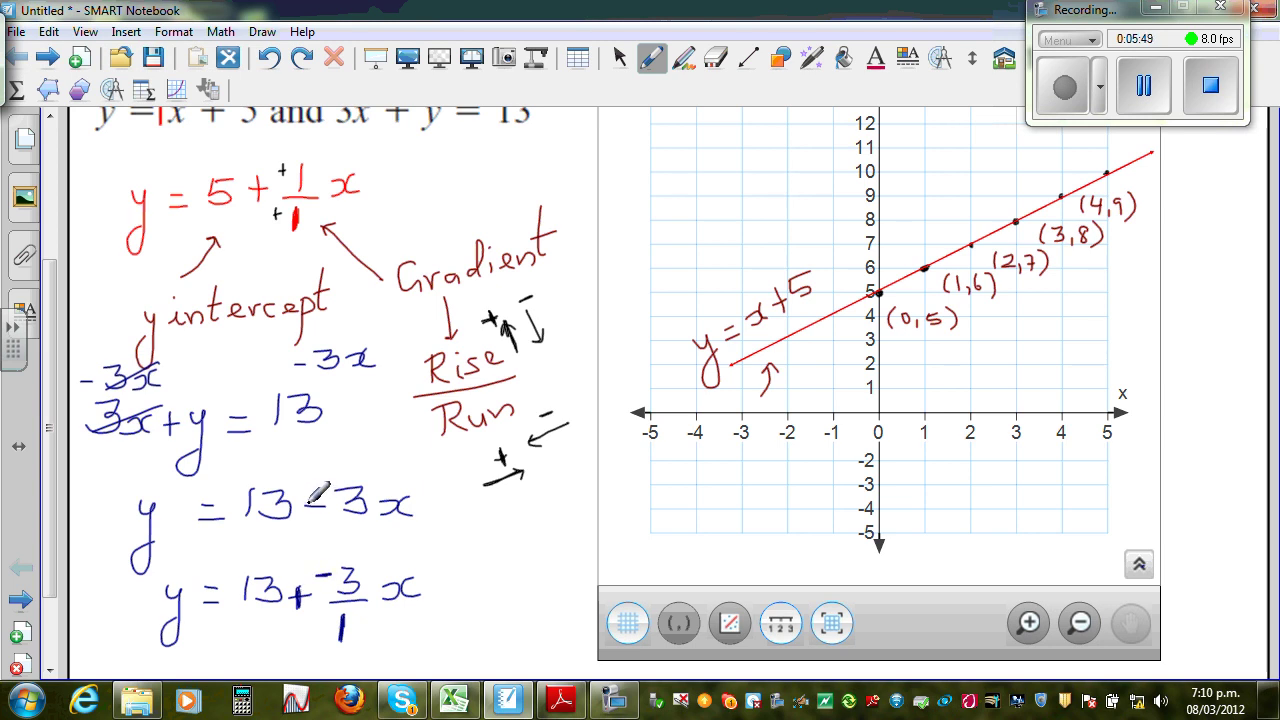
pyautogui.moveTo(304, 506); pyautogui.dragTo(322, 505)
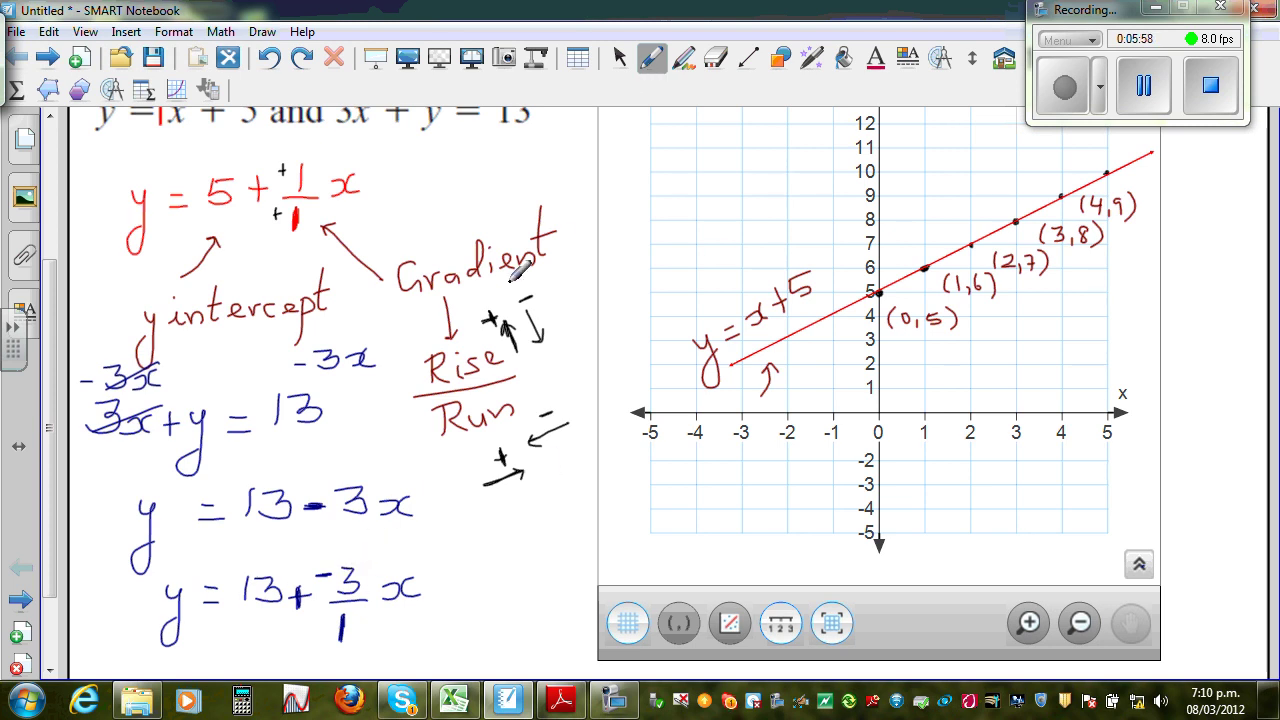
pyautogui.click(652, 58)
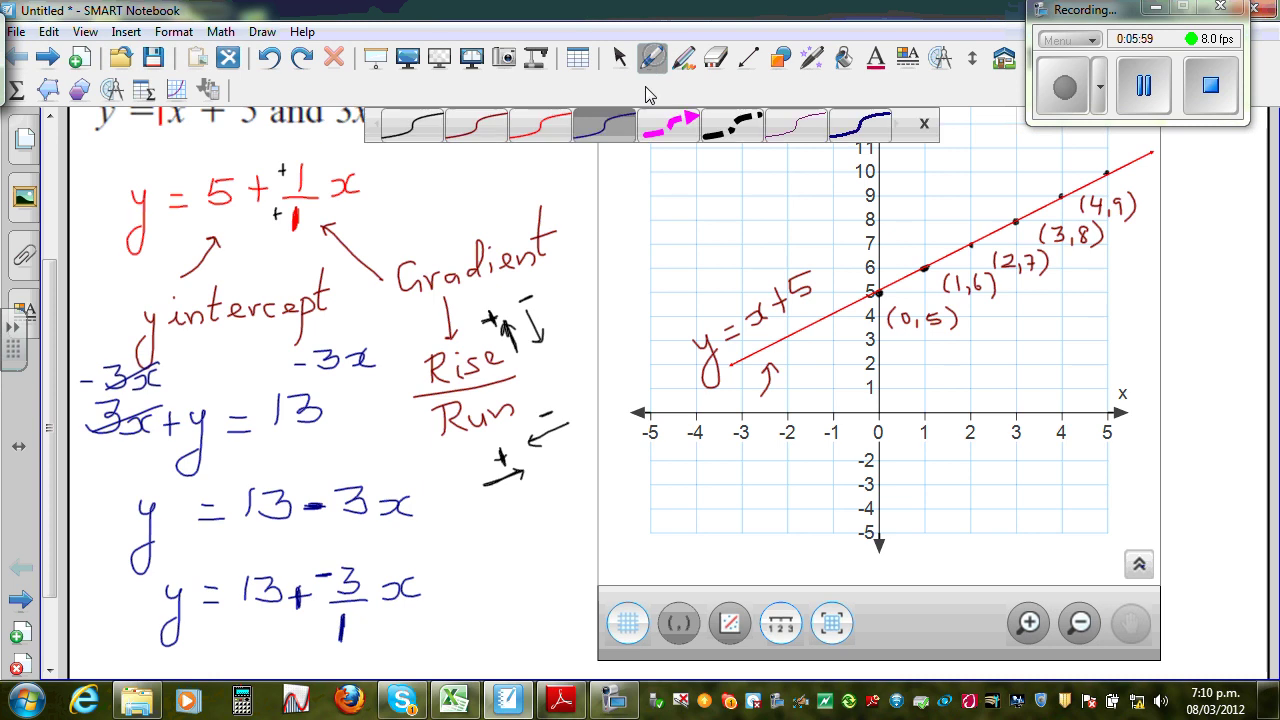
pyautogui.click(928, 124)
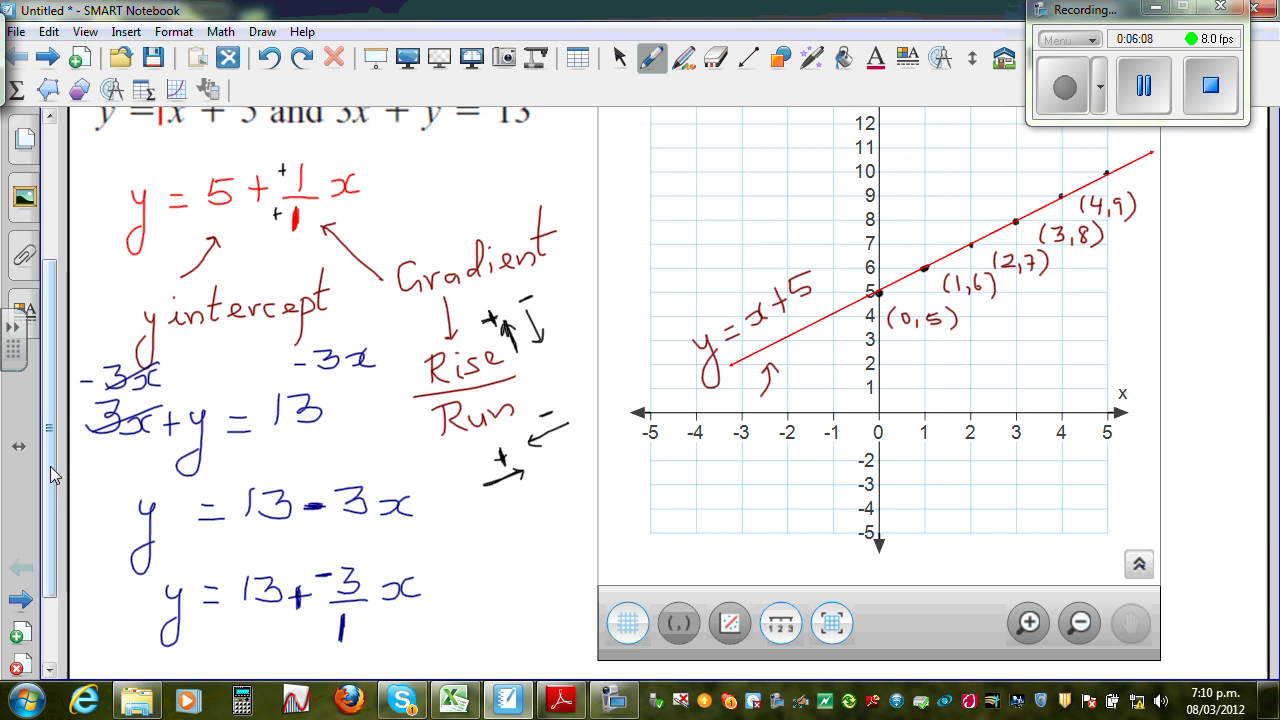
# Step: Mark the y-intercept 13 in red and annotate the −3/1 gradient with a down arrow and run dash
pyautogui.moveTo(52, 472); pyautogui.dragTo(52, 445)
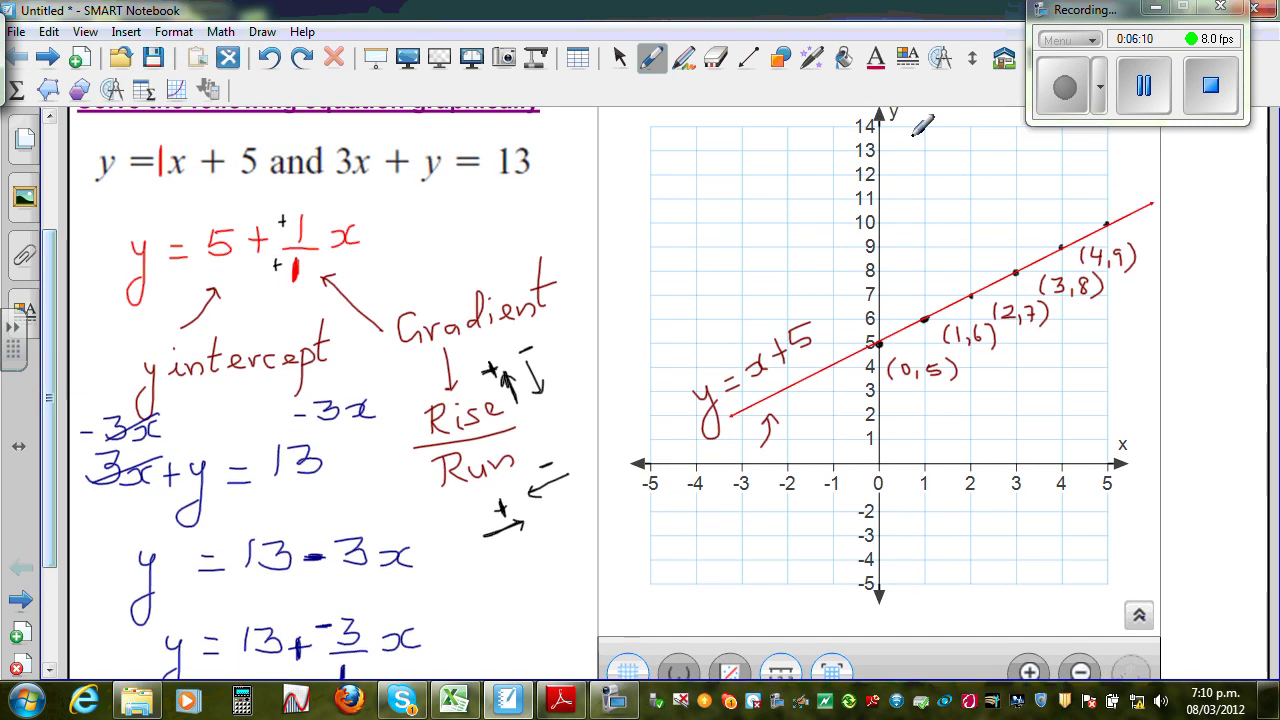
pyautogui.click(879, 149)
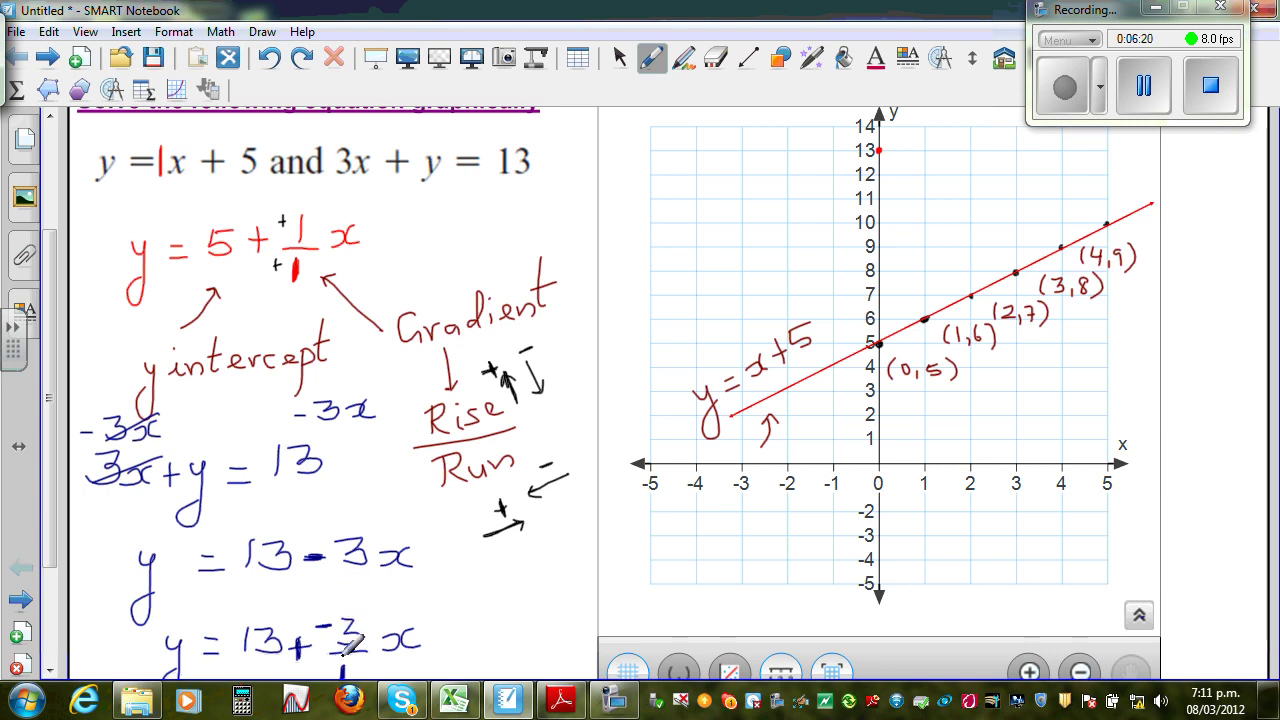
pyautogui.scroll(-1, 400, 575)
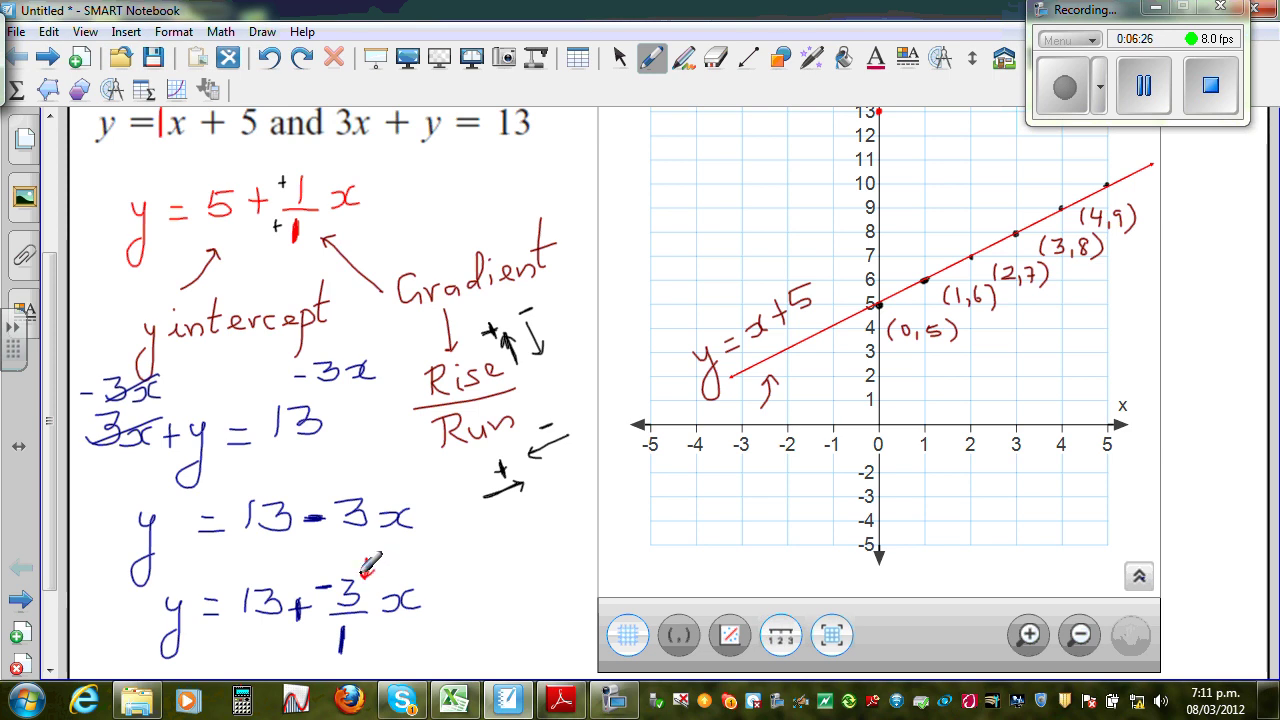
pyautogui.moveTo(365, 558)
pyautogui.mouseDown()
pyautogui.moveTo(365, 576)
pyautogui.moveTo(373, 566)
pyautogui.mouseUp()
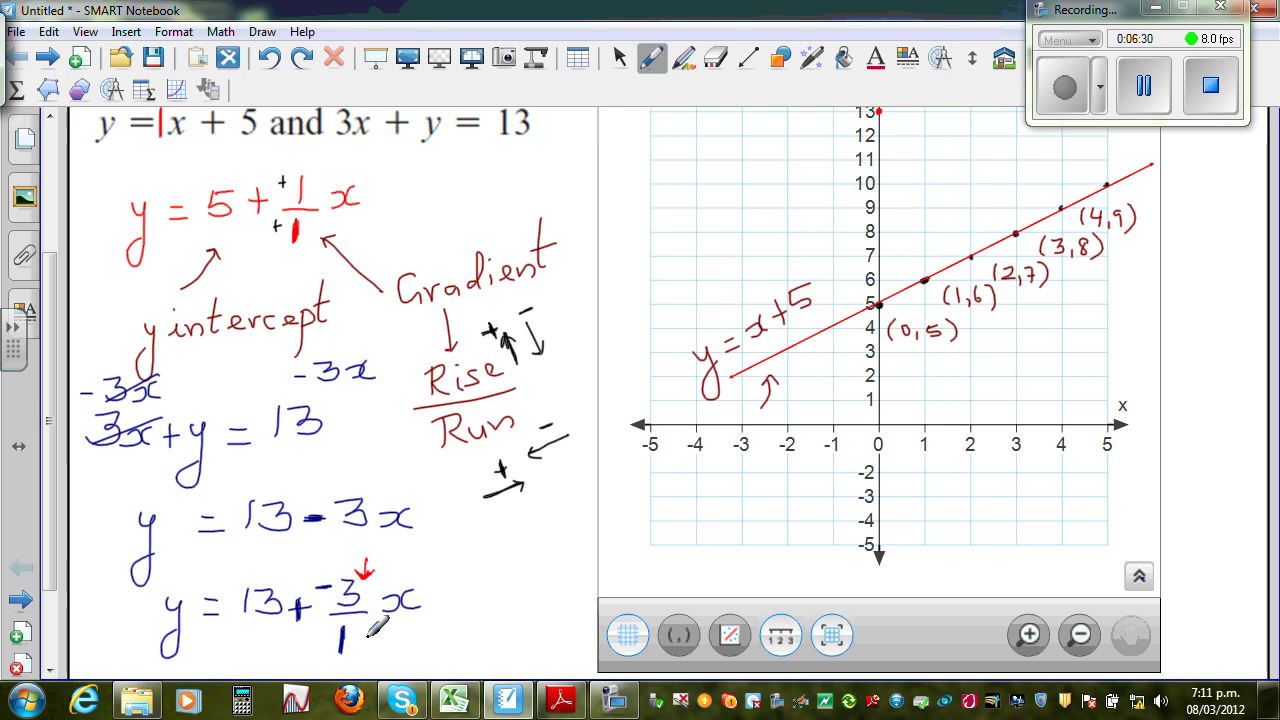
pyautogui.moveTo(337, 661); pyautogui.dragTo(351, 667)
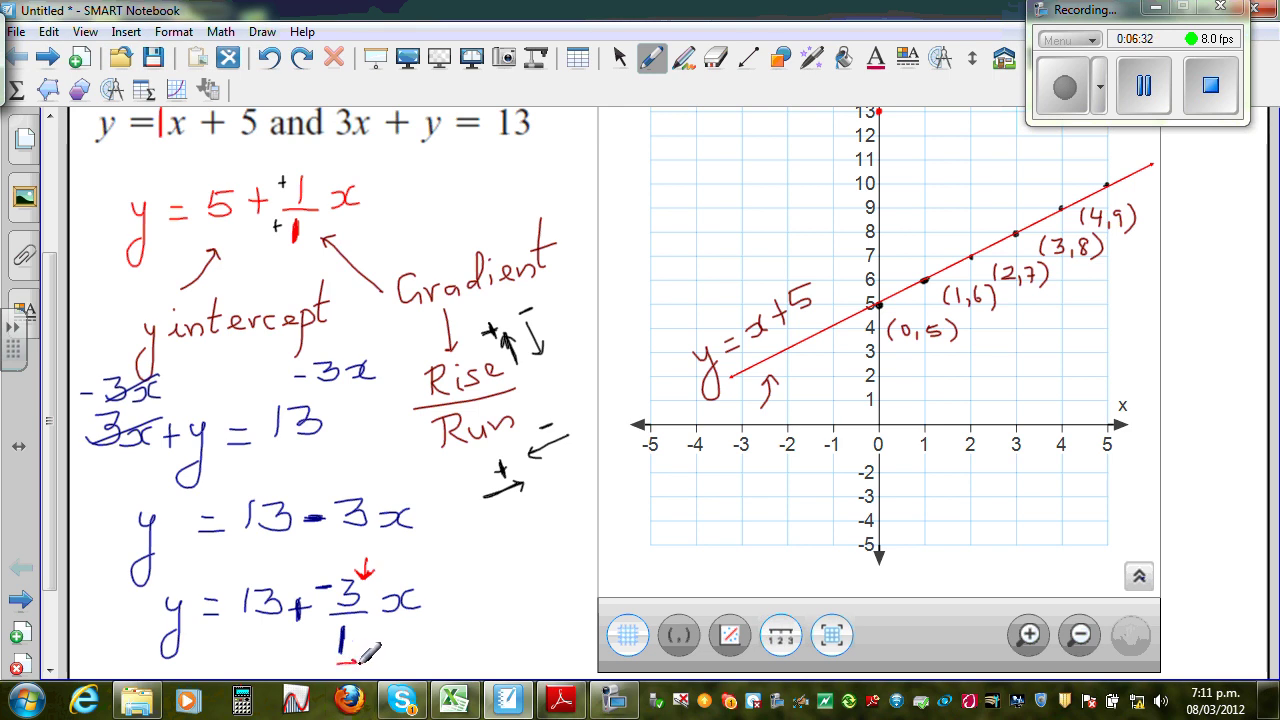
# Step: Plot red points at (1,10) and (2,7) and circle (2,7)
pyautogui.scroll(1, 38, 428)
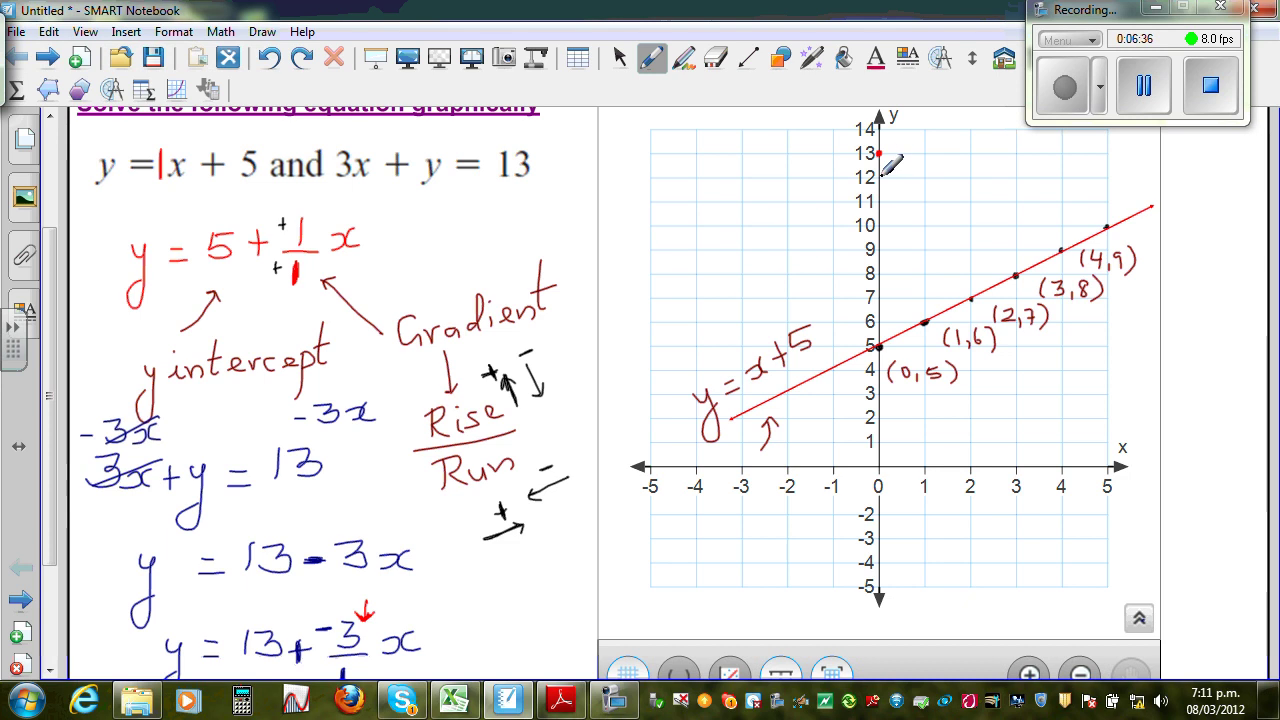
pyautogui.click(924, 226)
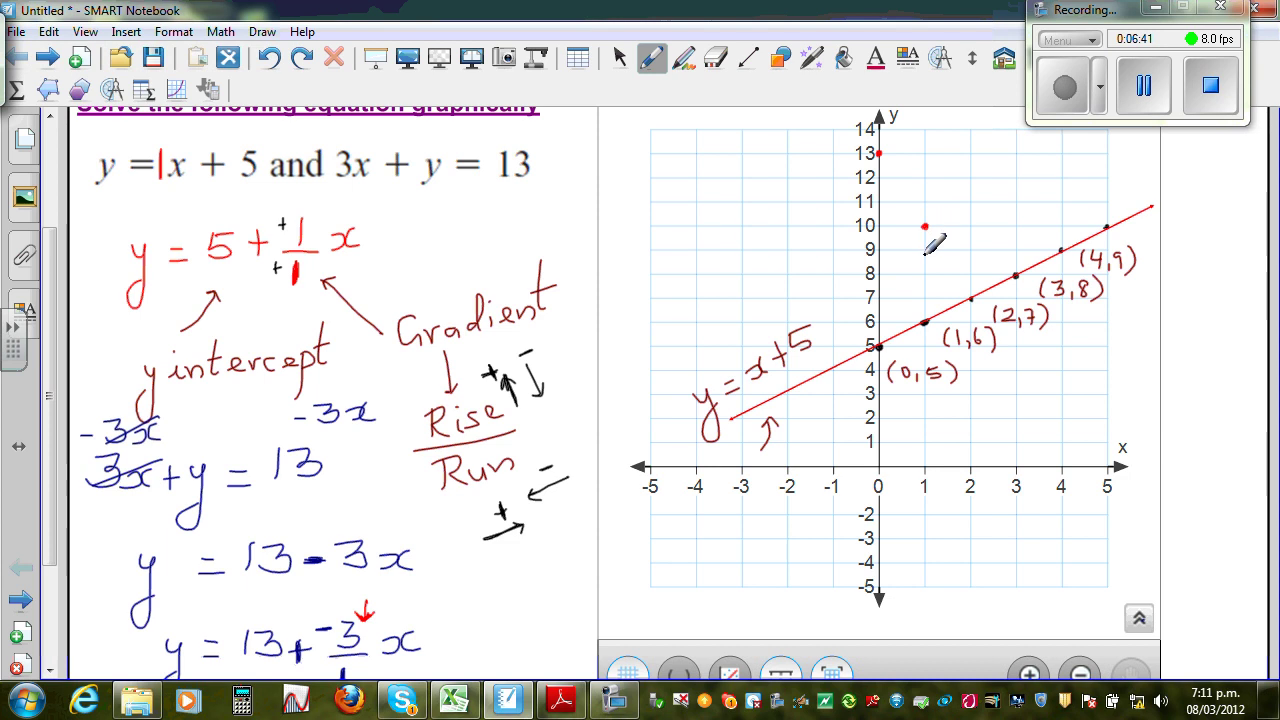
pyautogui.click(970, 297)
pyautogui.moveTo(962, 284)
pyautogui.mouseDown()
pyautogui.moveTo(958, 306)
pyautogui.moveTo(966, 283)
pyautogui.mouseUp()
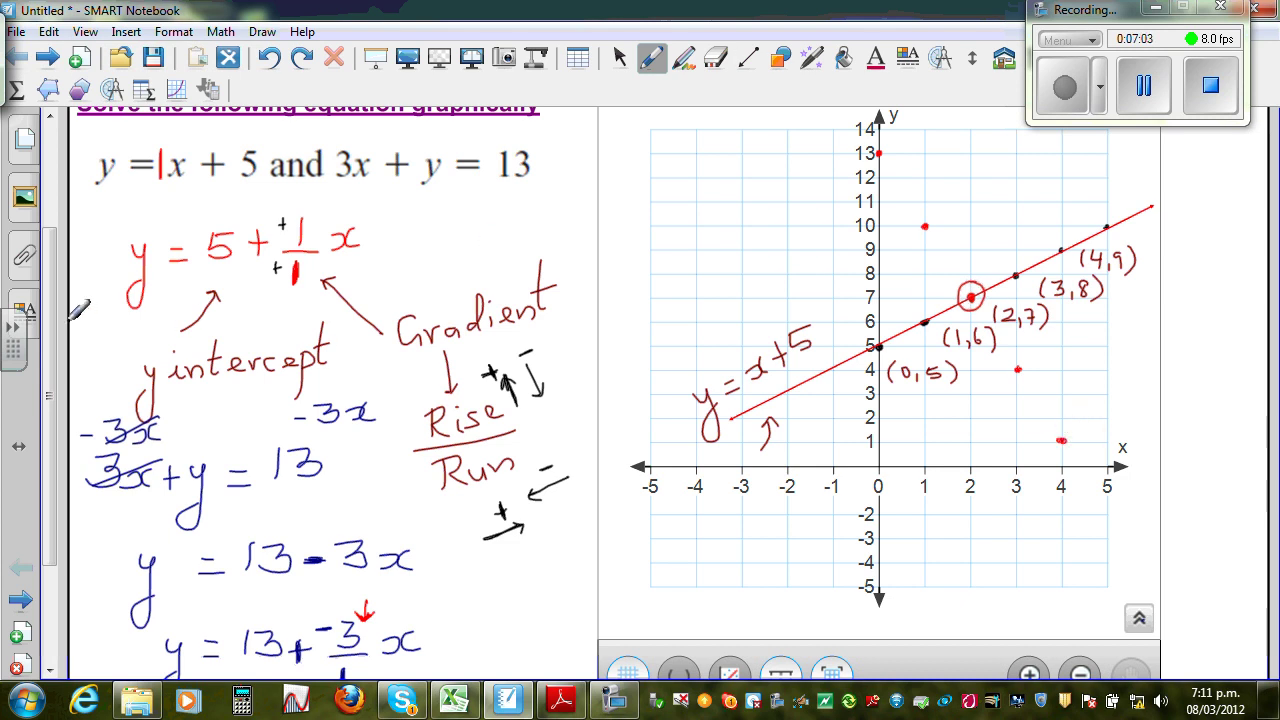
pyautogui.scroll(2, 50, 300)
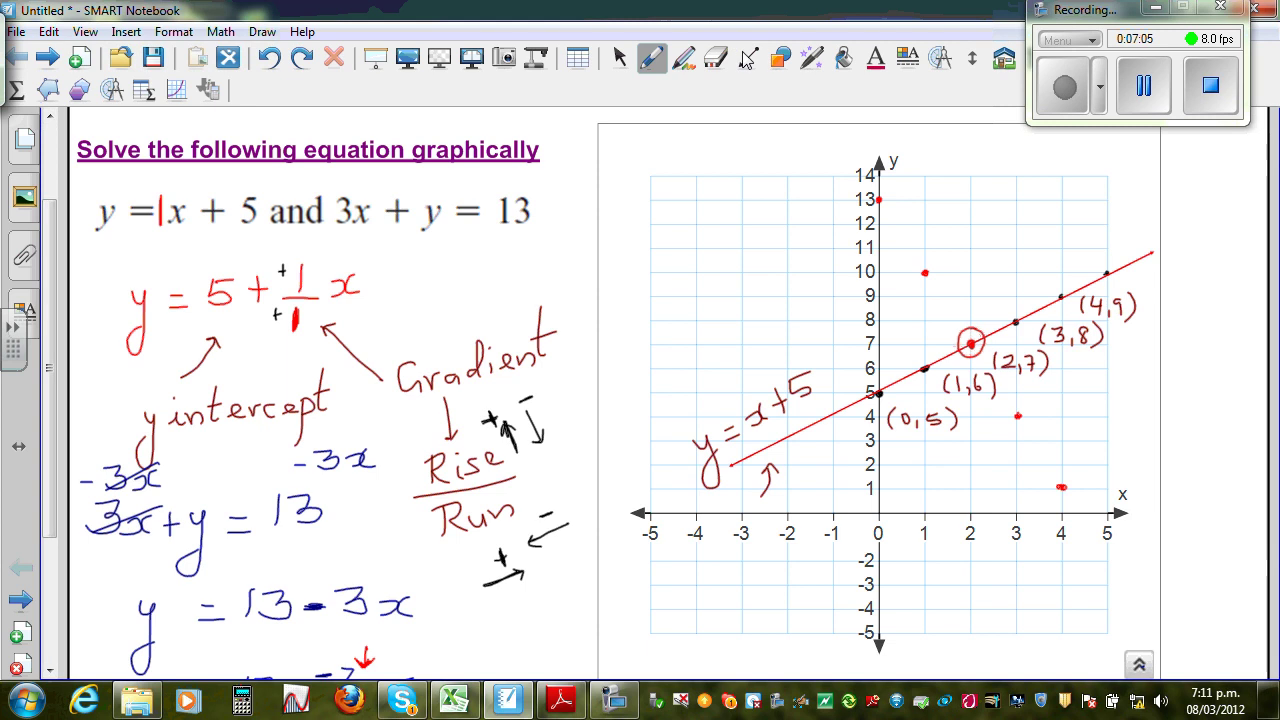
# Step: Draw a straight red line from (0,13) through the red points and circle (2,7) again
pyautogui.click(748, 57)
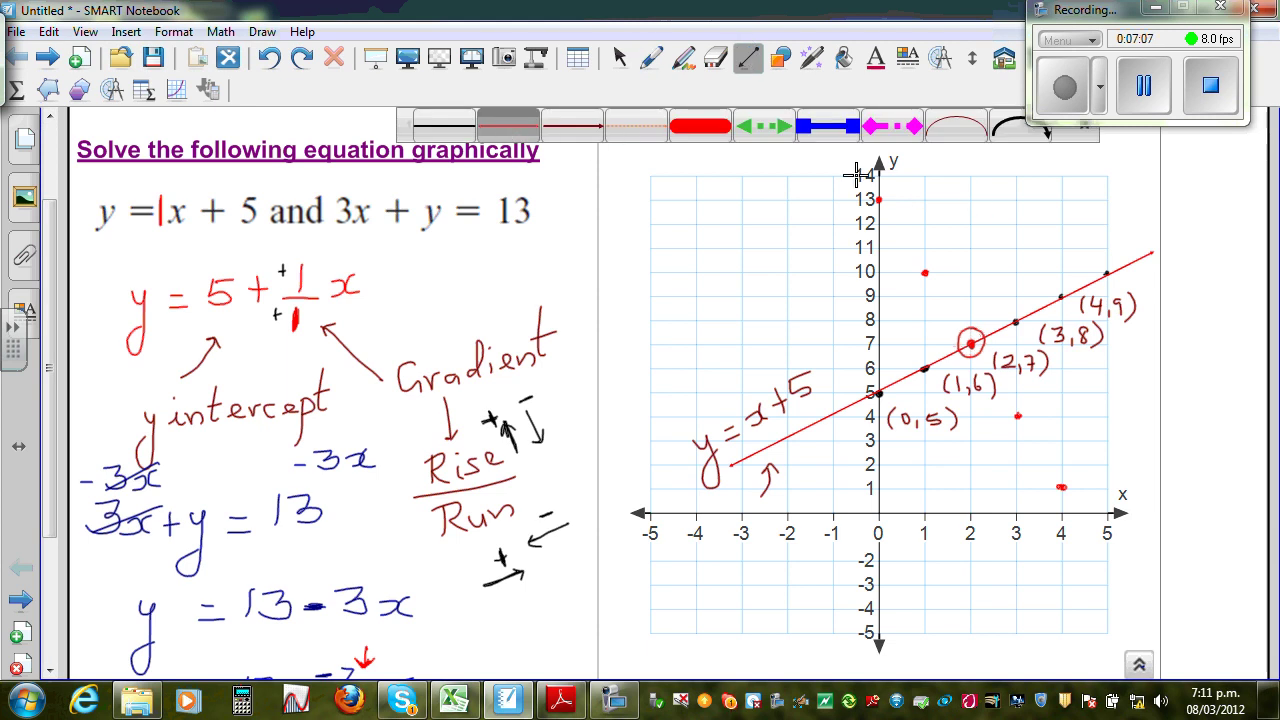
pyautogui.moveTo(866, 174); pyautogui.dragTo(1100, 530)
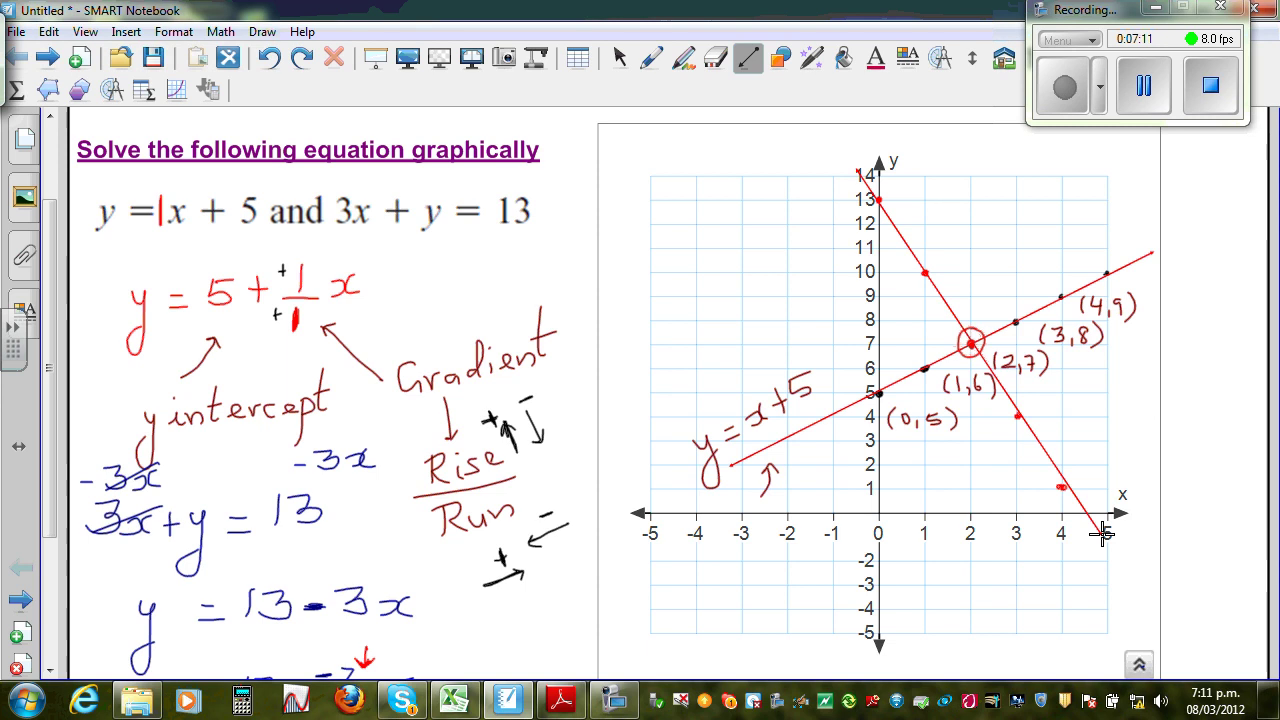
pyautogui.click(652, 62)
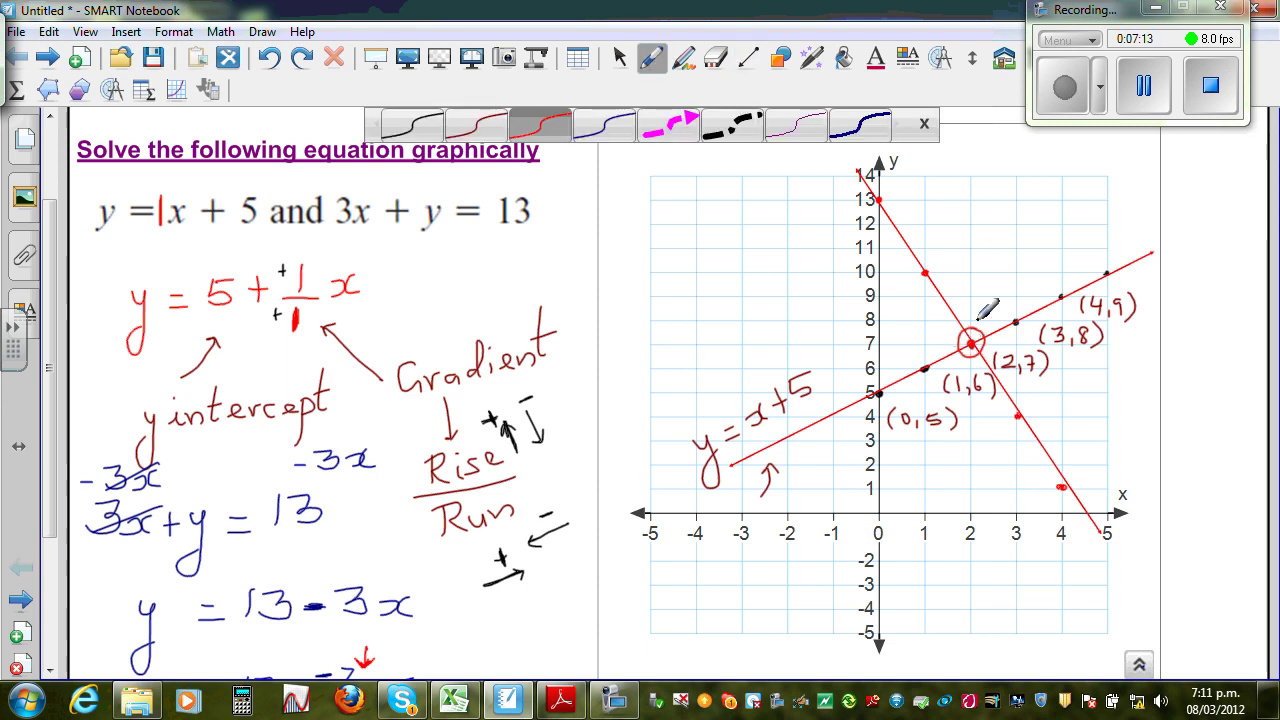
pyautogui.click(984, 320)
pyautogui.moveTo(966, 318)
pyautogui.mouseDown()
pyautogui.moveTo(948, 340)
pyautogui.moveTo(965, 366)
pyautogui.moveTo(988, 360)
pyautogui.moveTo(994, 337)
pyautogui.mouseUp()
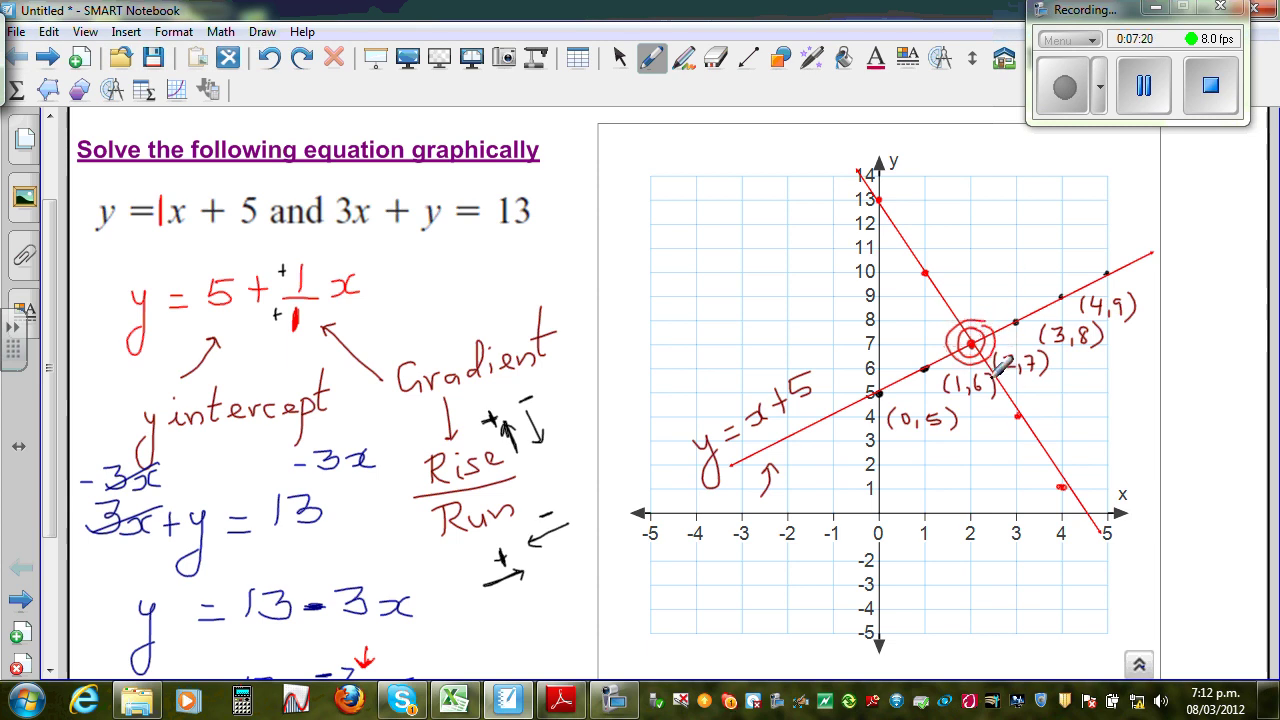
# Step: Label the intersection (2,7) in black ink above the circled point
pyautogui.click(647, 62)
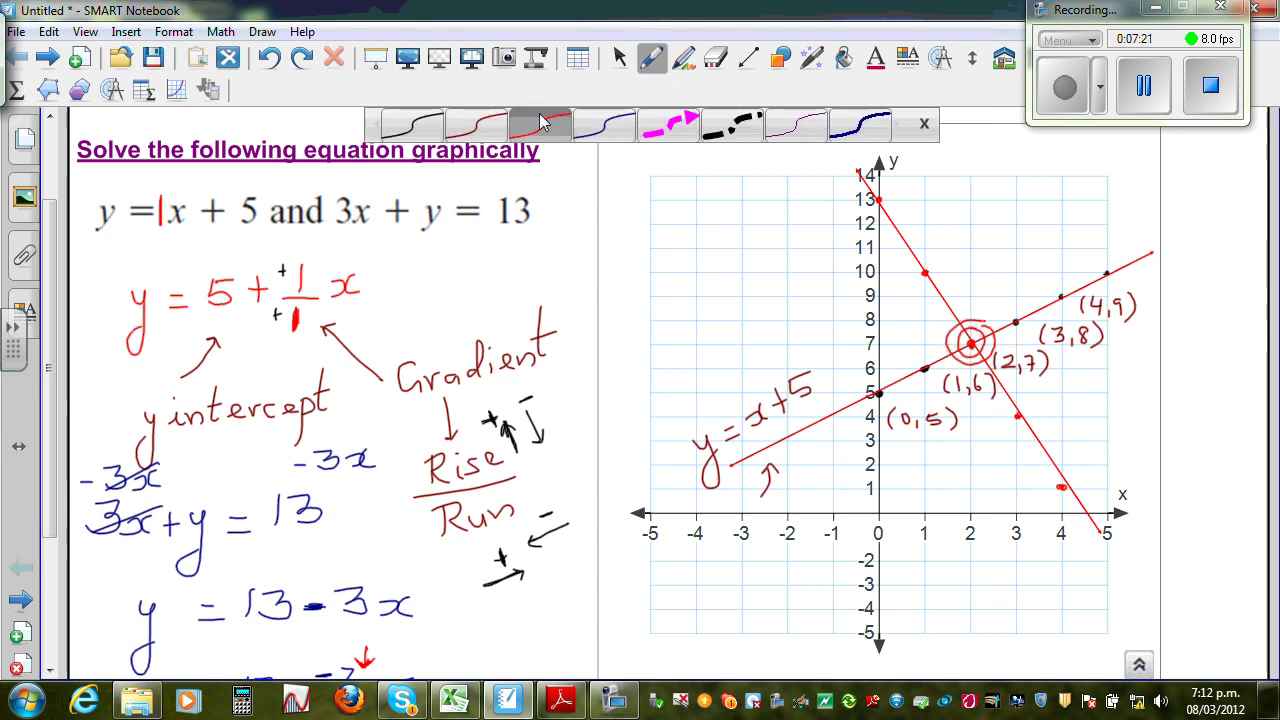
pyautogui.click(424, 130)
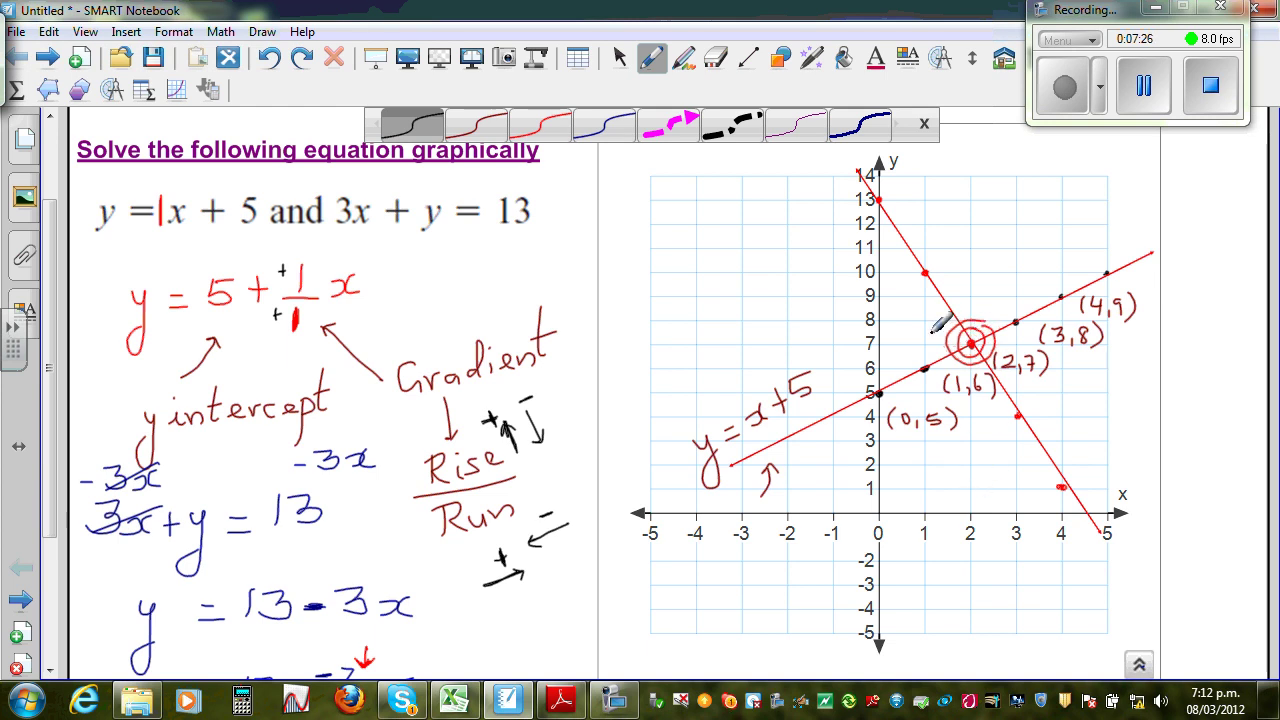
pyautogui.moveTo(963, 264)
pyautogui.mouseDown()
pyautogui.moveTo(958, 288)
pyautogui.moveTo(1037, 283)
pyautogui.mouseUp()
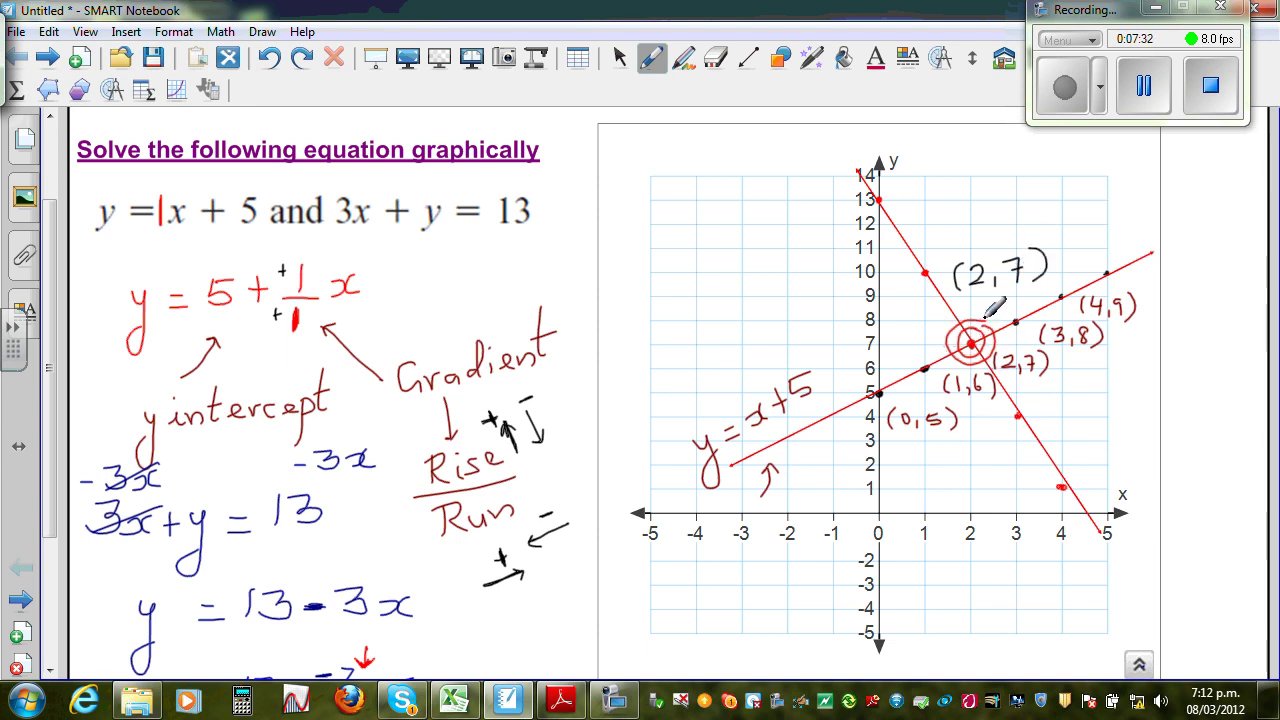